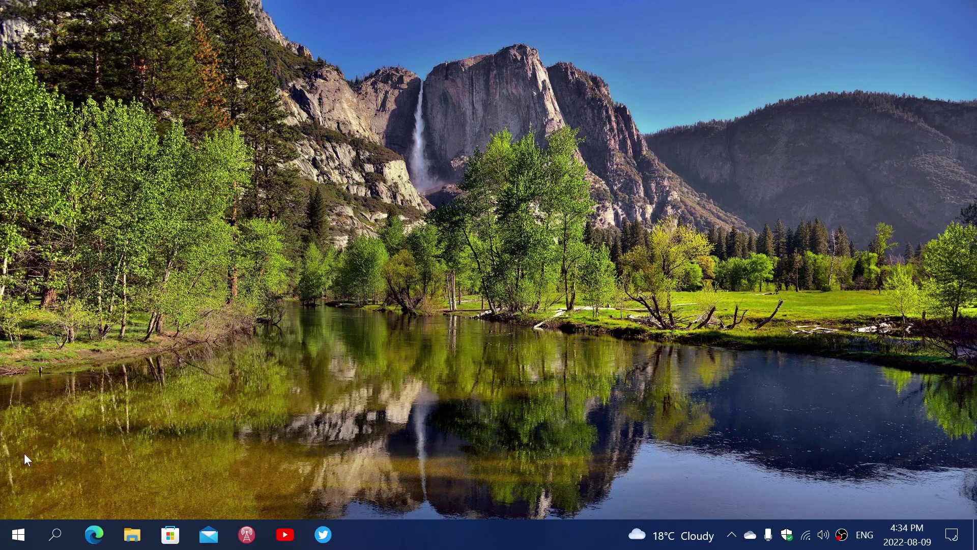
# - Open About Firefox from the menu's Help section to check updates and see version 103.0.2
pyautogui.click(56, 537)
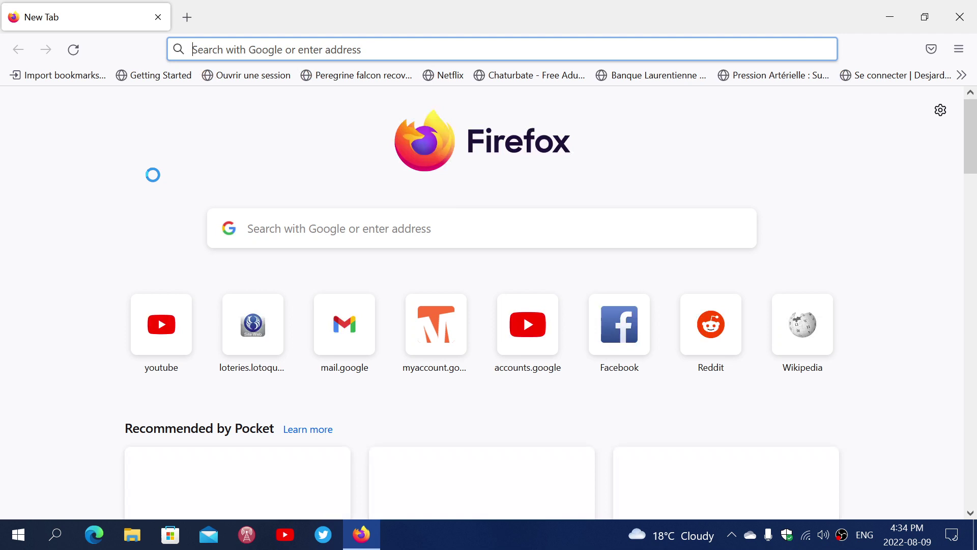
pyautogui.click(960, 50)
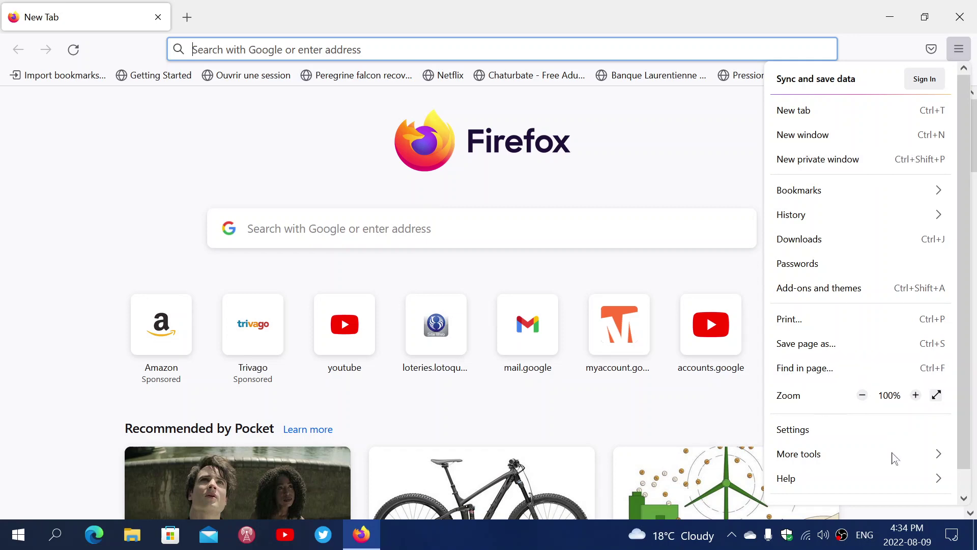
pyautogui.click(882, 481)
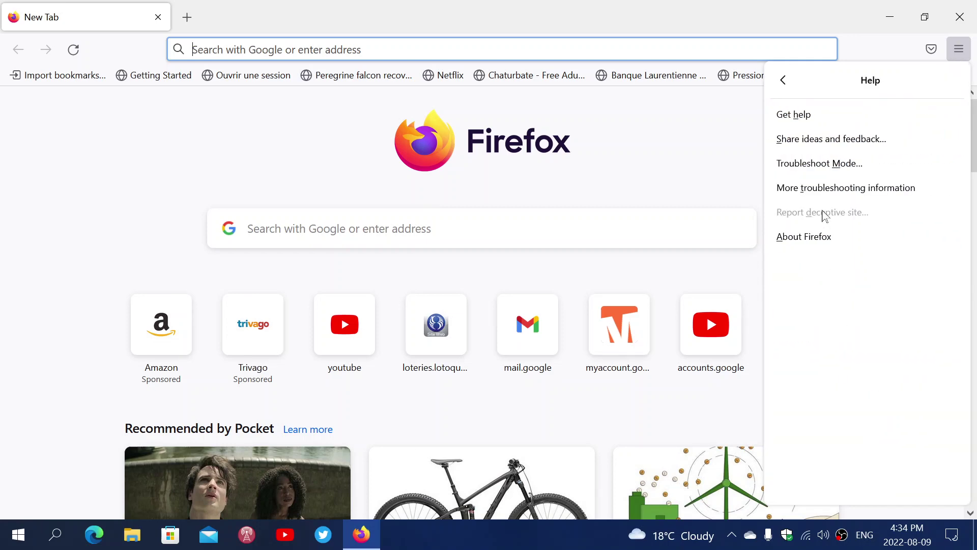
pyautogui.click(824, 233)
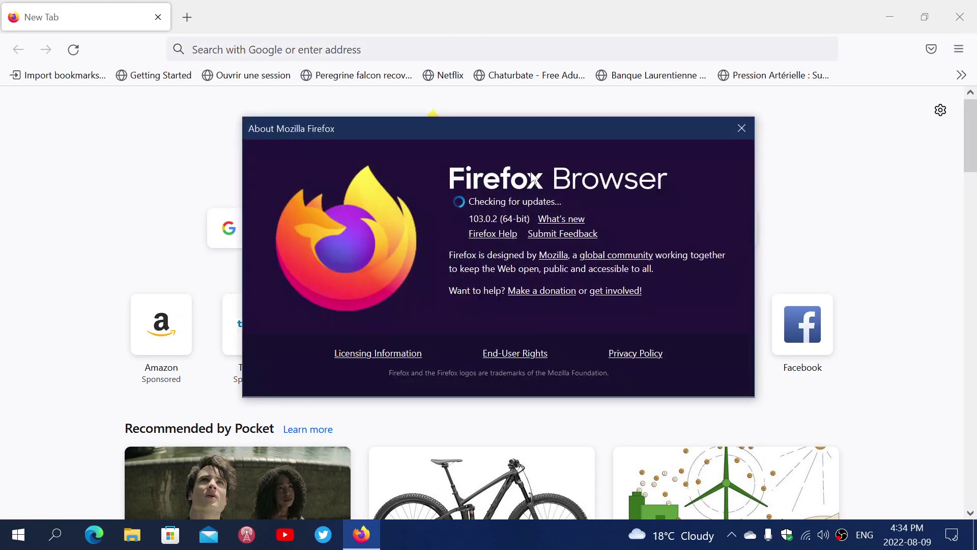